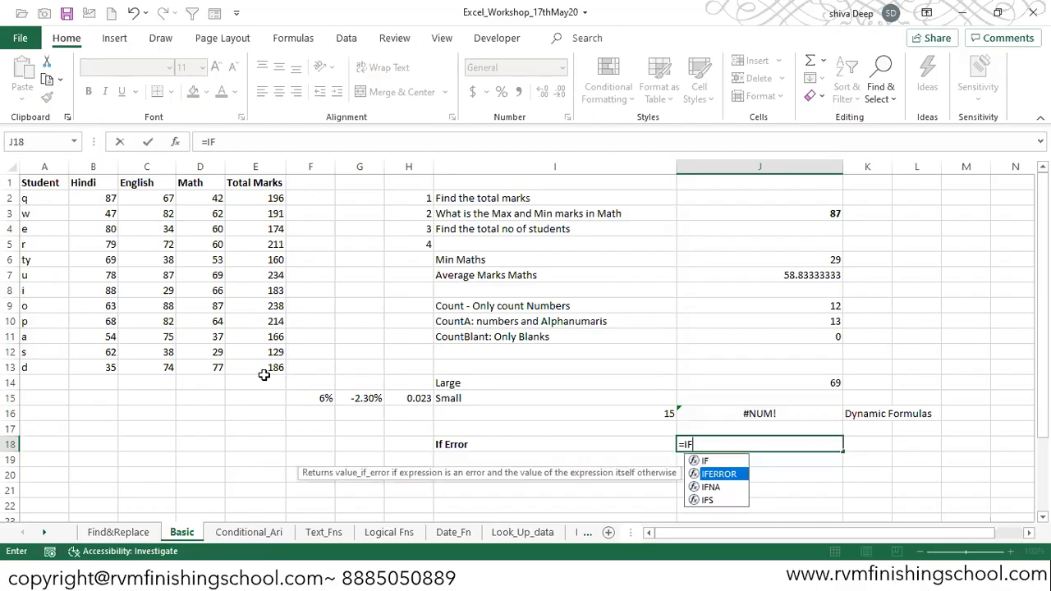
- Enter an IFERROR formula in J18 that checks J16 and returns "Please enter no's between 1 - 12" on an error
key("Up")
key("Up")
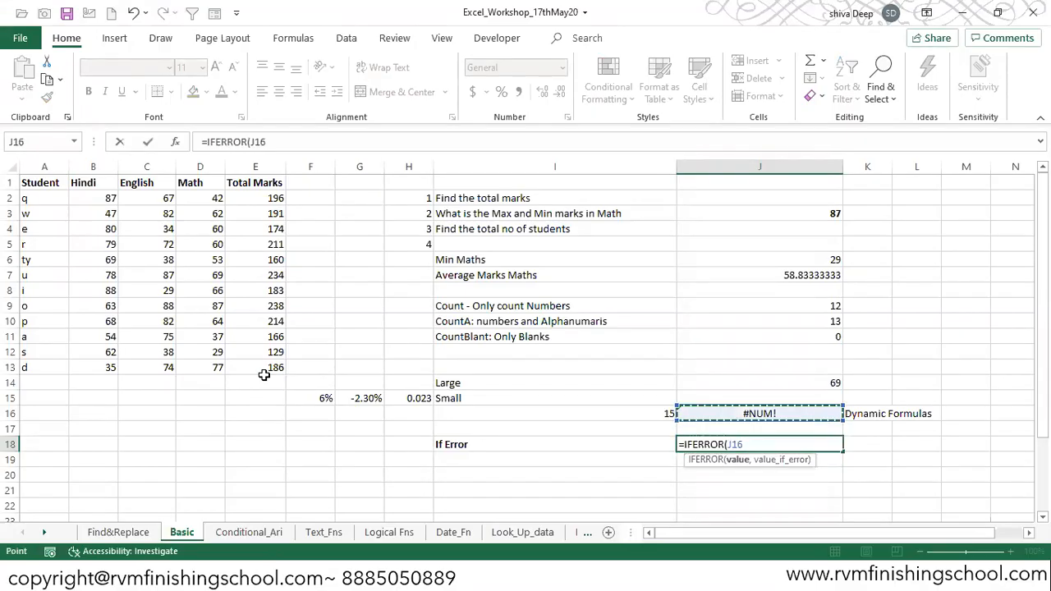
type(",")
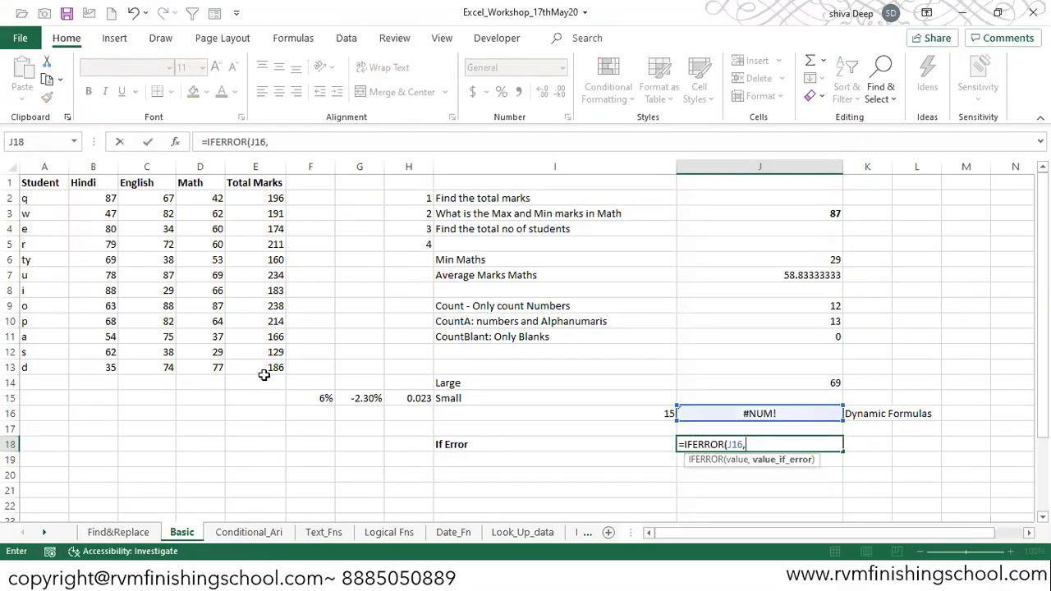
type("\"Please en")
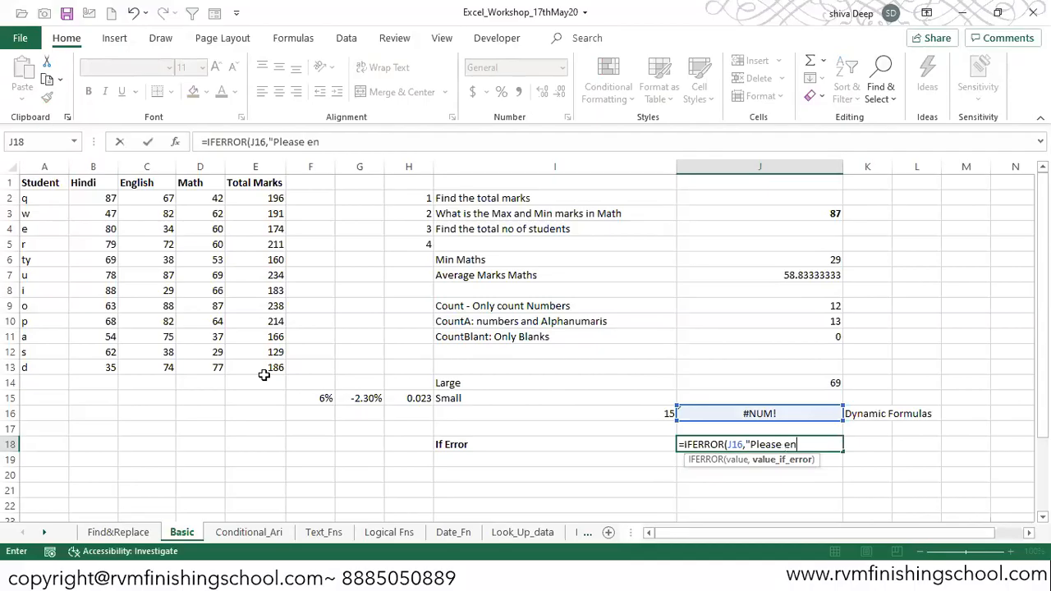
type("ter no's between 1 ")
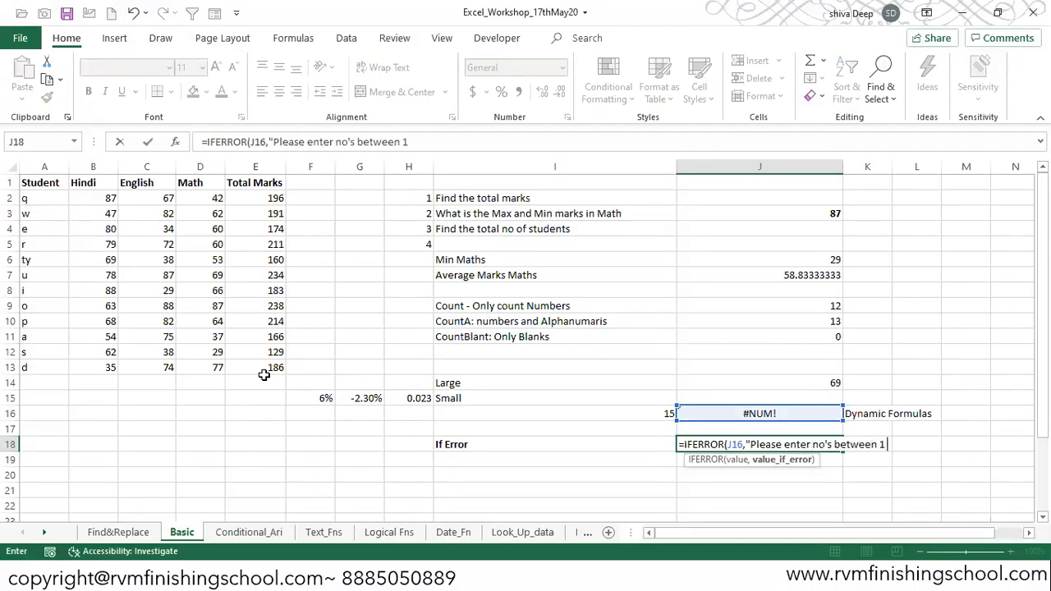
type("- 12\")")
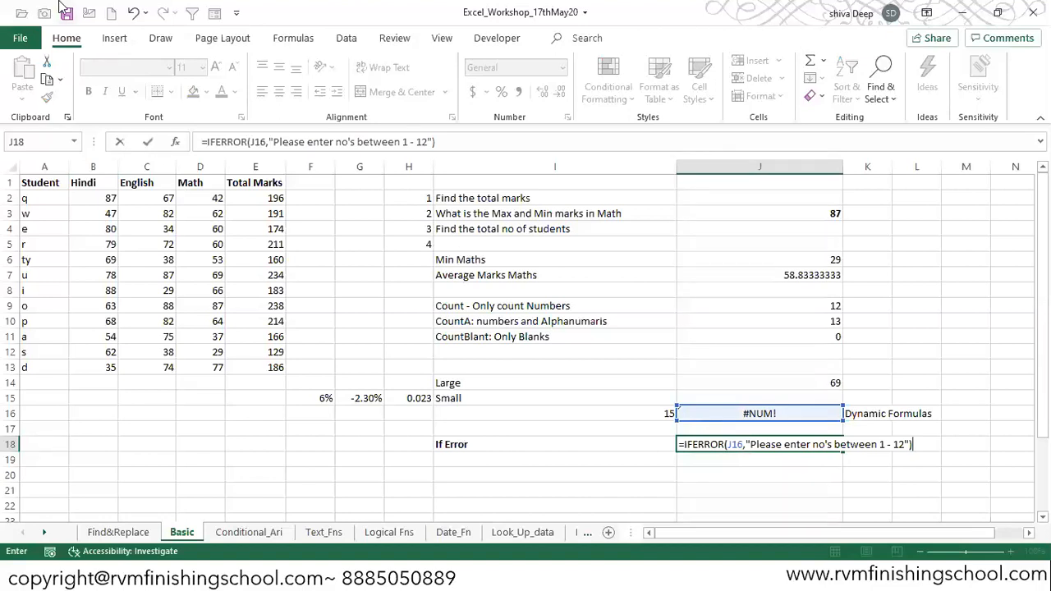
key("Return")
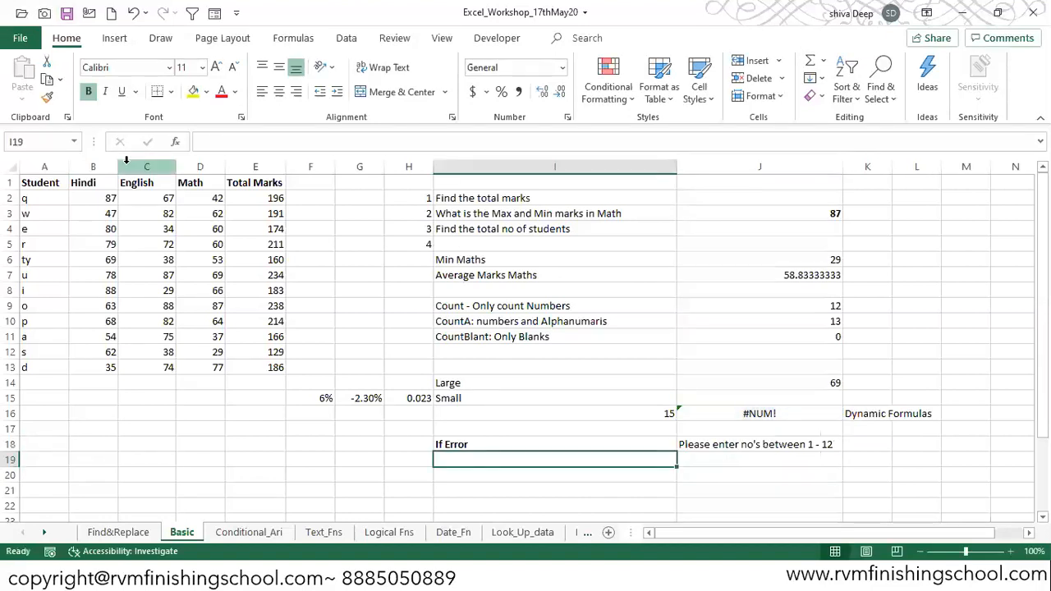
key("Up")
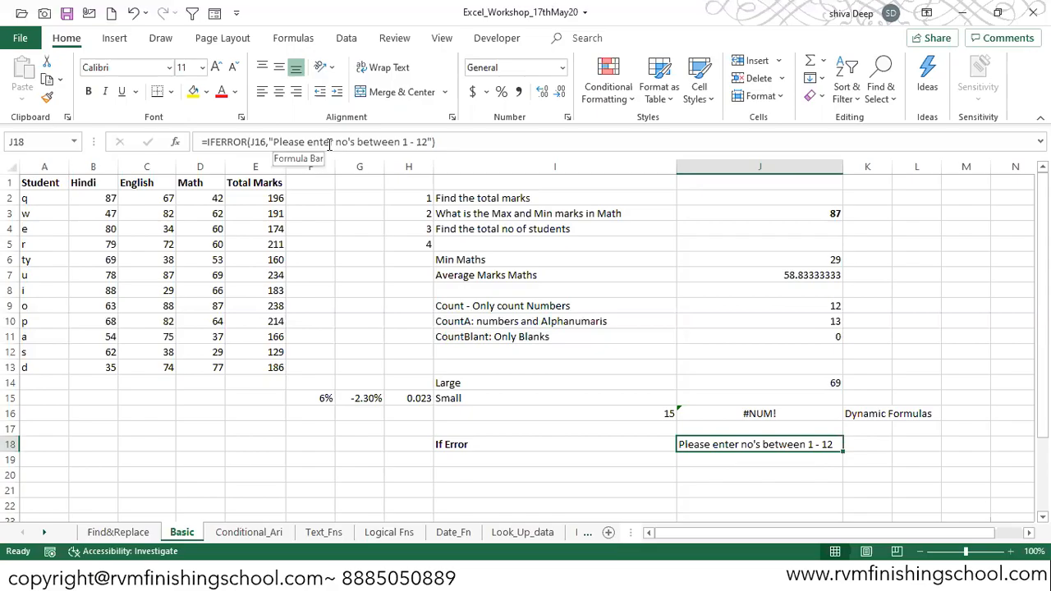
- Set the rank in I16 to 8 and review the IFERROR formula in J18
key("Up")
key("Up")
key("Up")
key("Down")
key("Down")
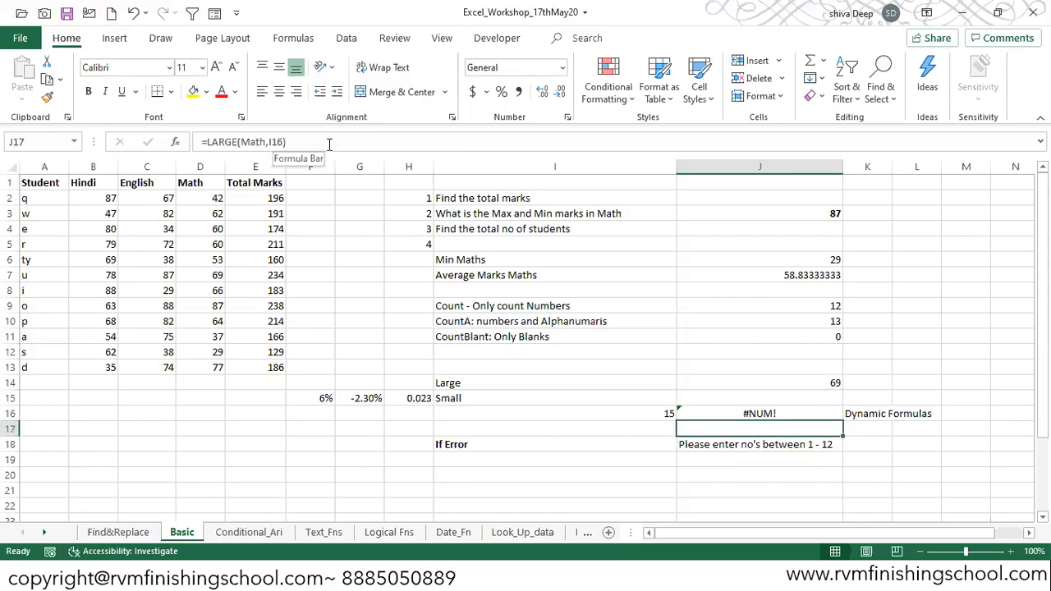
key("Down")
key("Up")
key("Up")
key("Left")
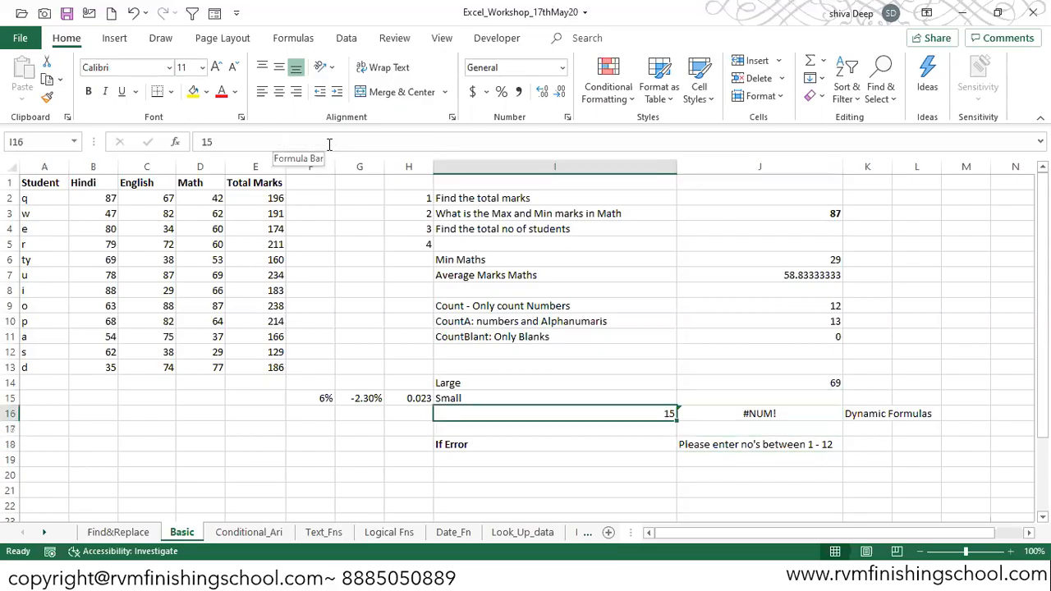
type("8")
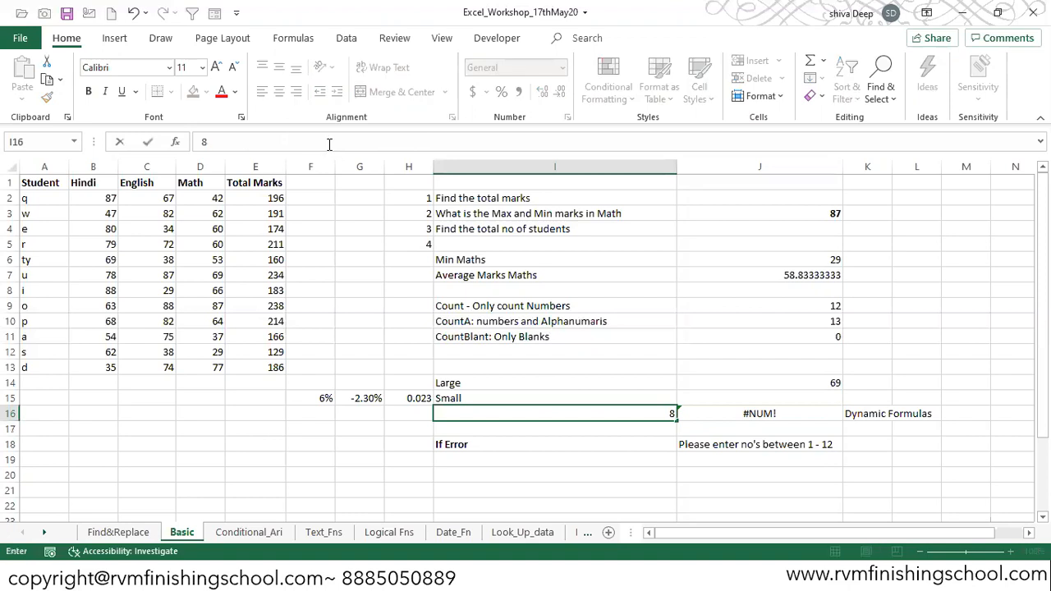
key("Return")
key("Up")
key("Down")
key("Down")
key("Right")
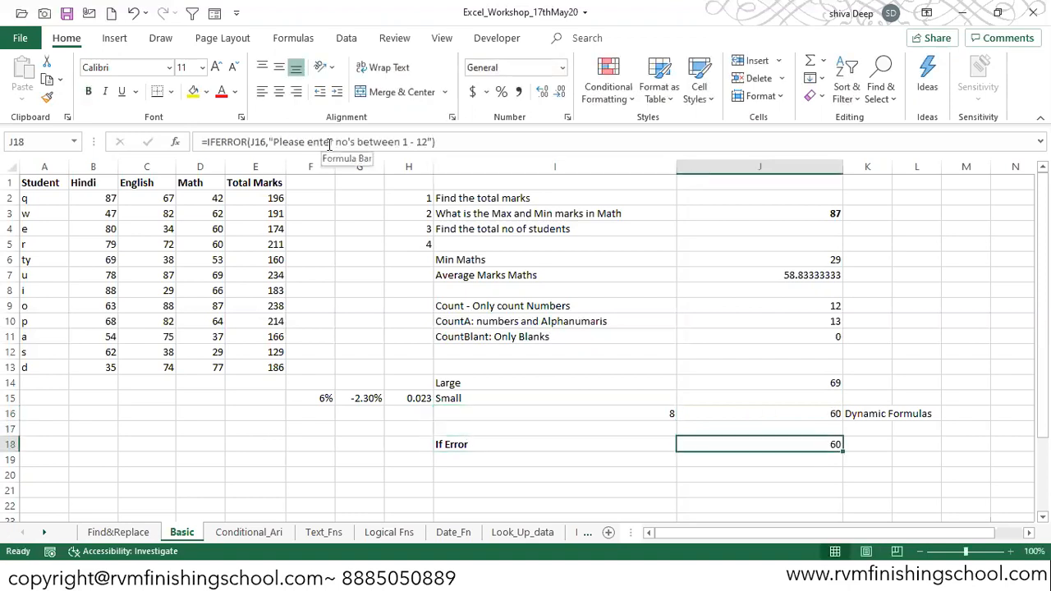
key("F2")
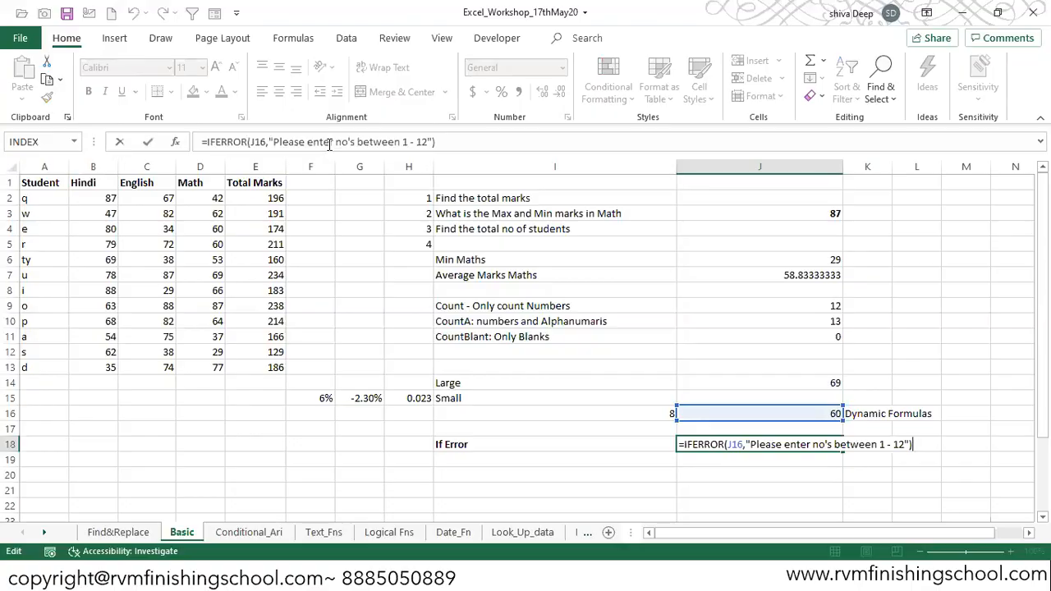
key("ctrl+Return")
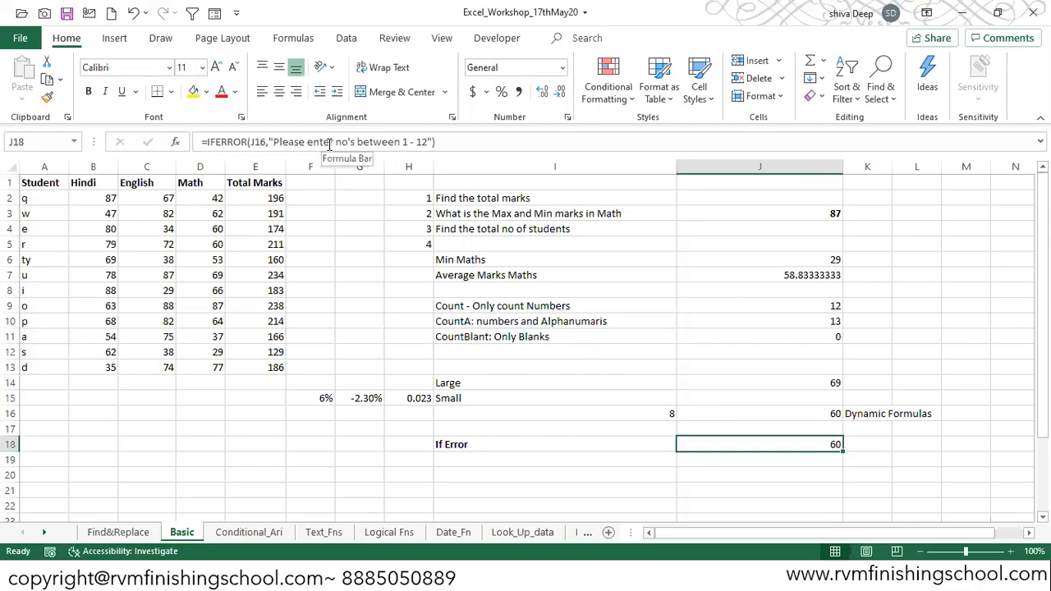
key("Up")
key("Up")
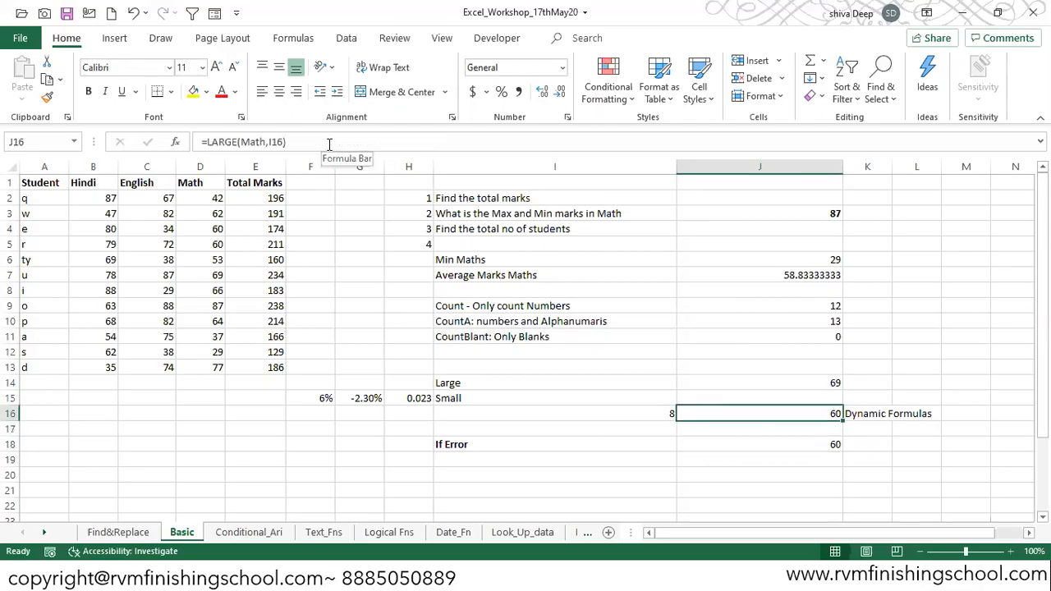
type("=ifferror")
key("Tab")
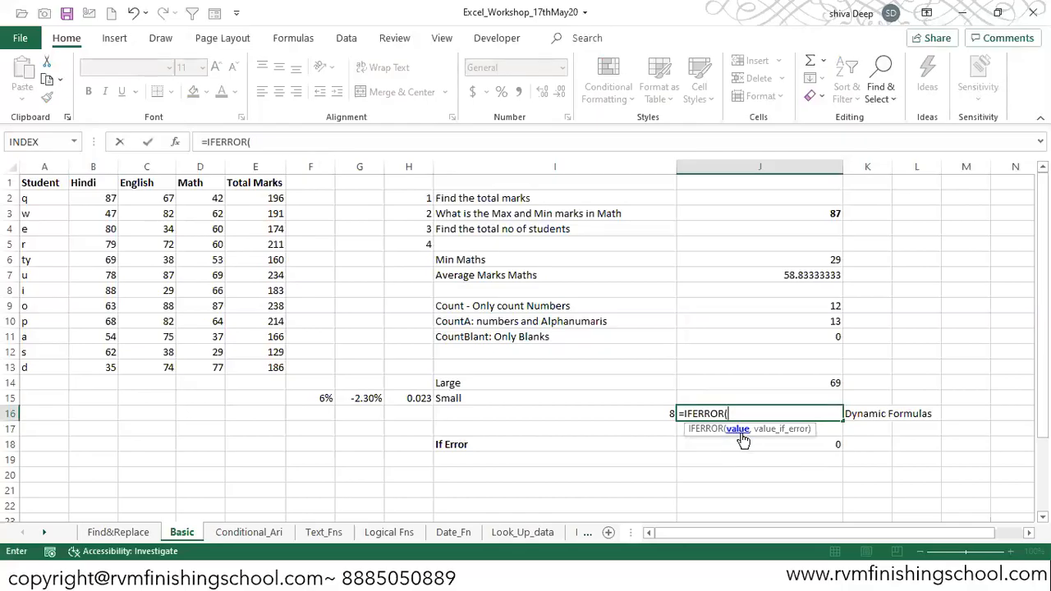
type("lar")
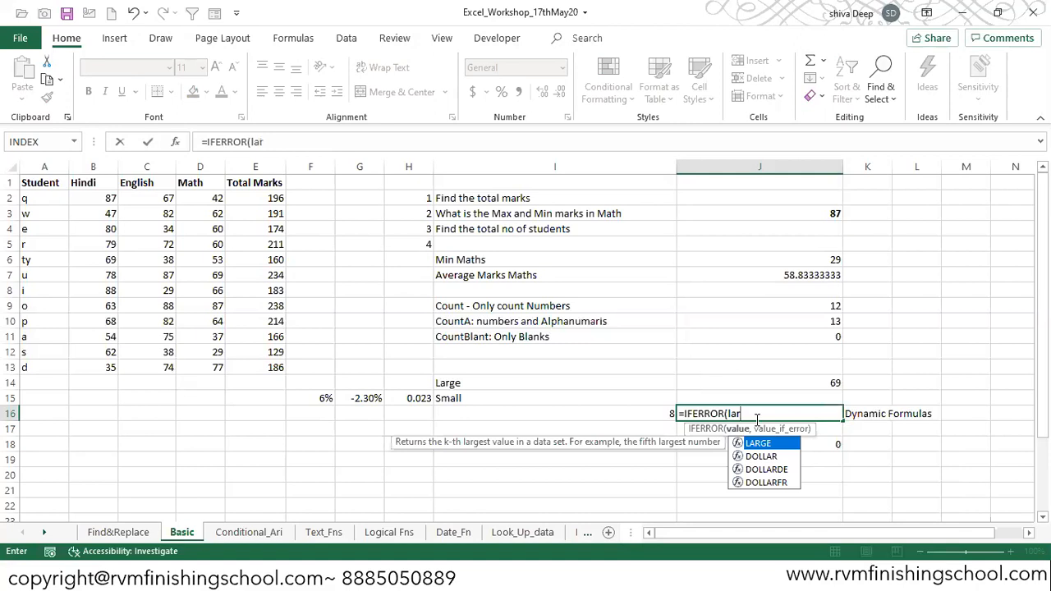
type("ge")
key("Tab")
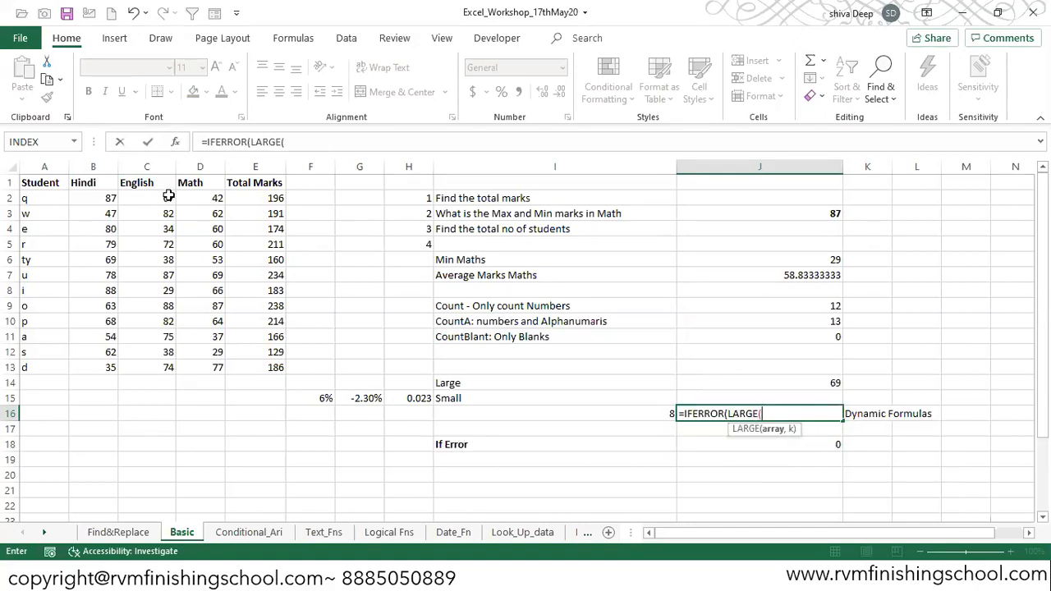
type("mat")
key("Tab")
key("BackSpace")
key("BackSpace")
key("Down")
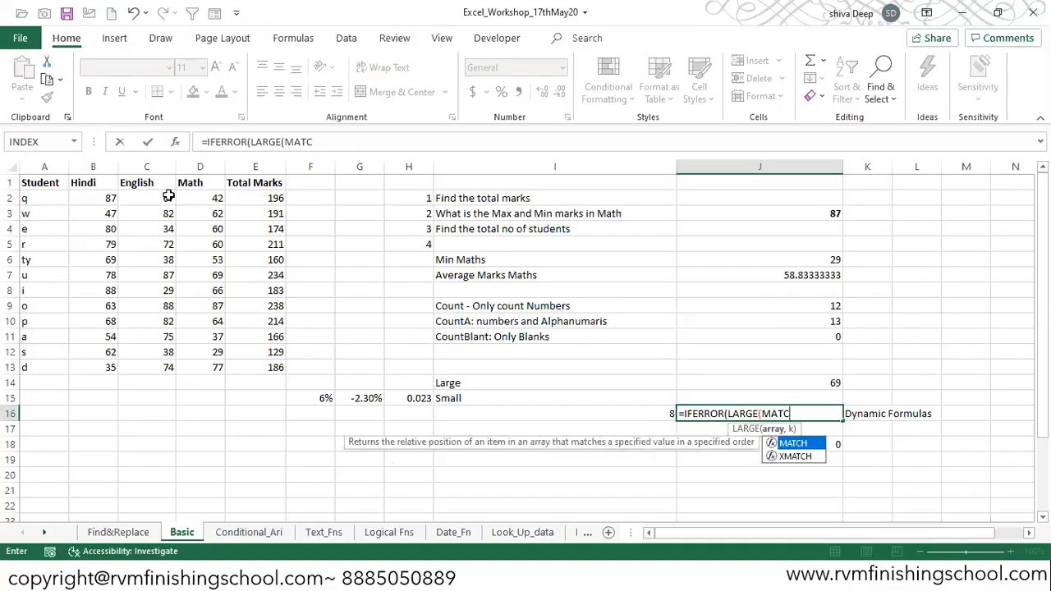
key("BackSpace")
key("Down")
key("Tab")
type(",")
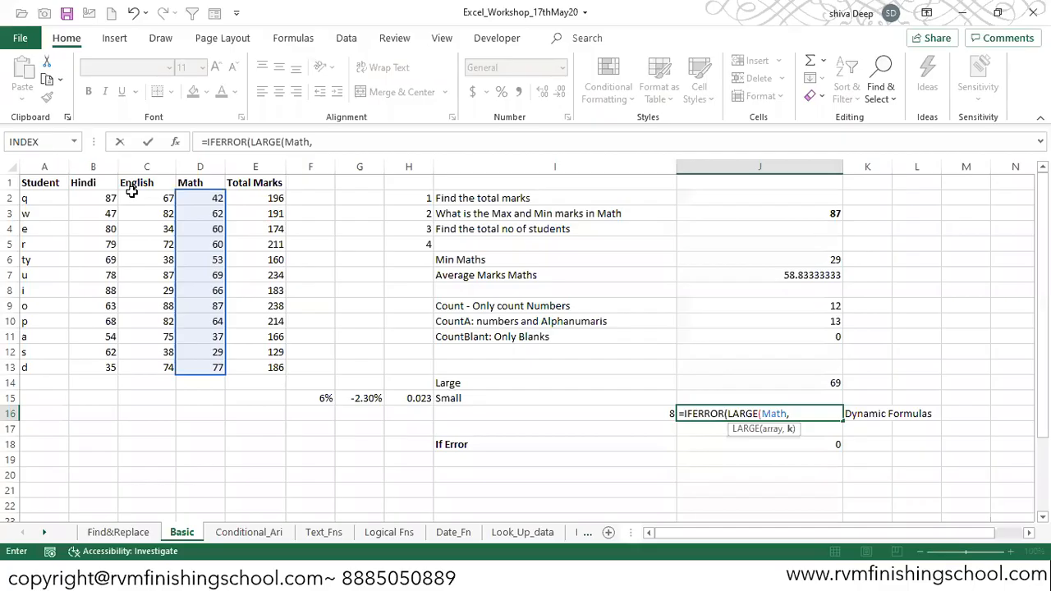
left_click(629, 414)
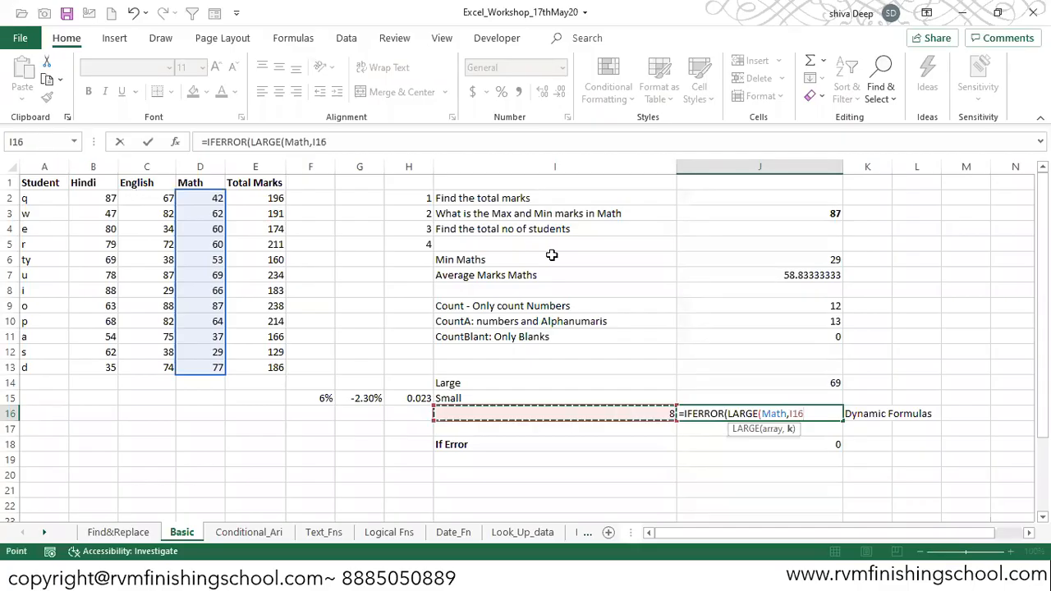
key("alt+Tab")
left_click(811, 407)
type(")")
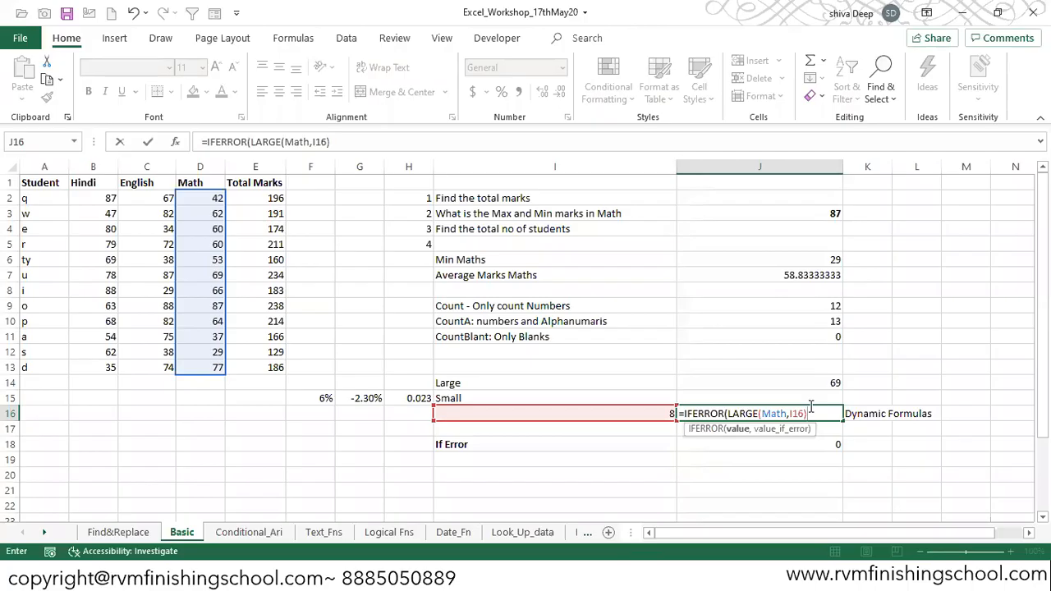
key("Escape")
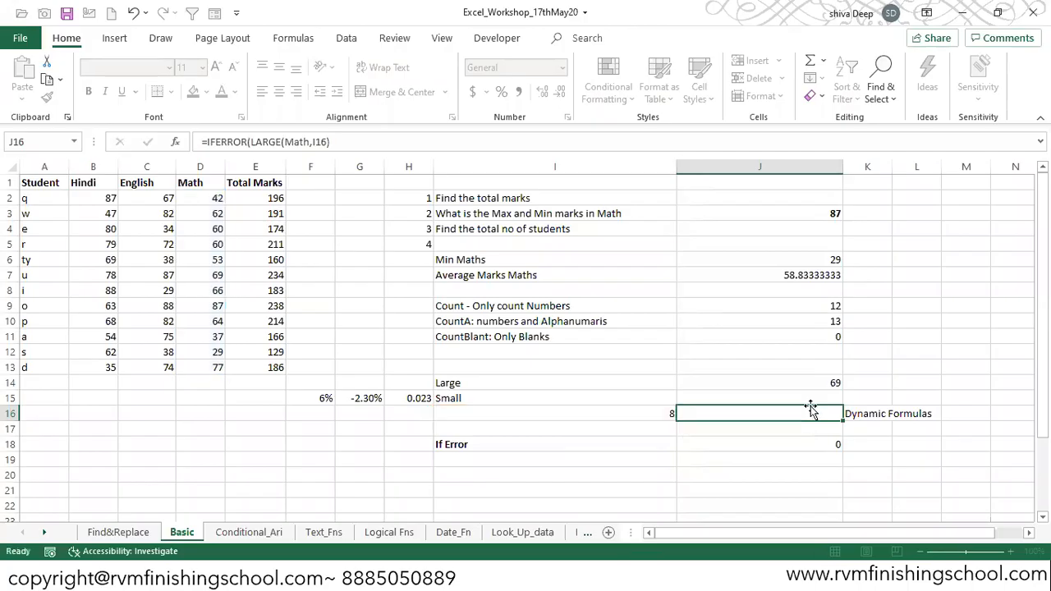
- Start an IFERROR formula in J16 with LARGE(Math,I16) nested as its value argument
left_click(1018, 551)
left_click(1018, 551)
left_click_drag(1043, 392, 1043, 440)
left_click_drag(977, 532, 996, 527)
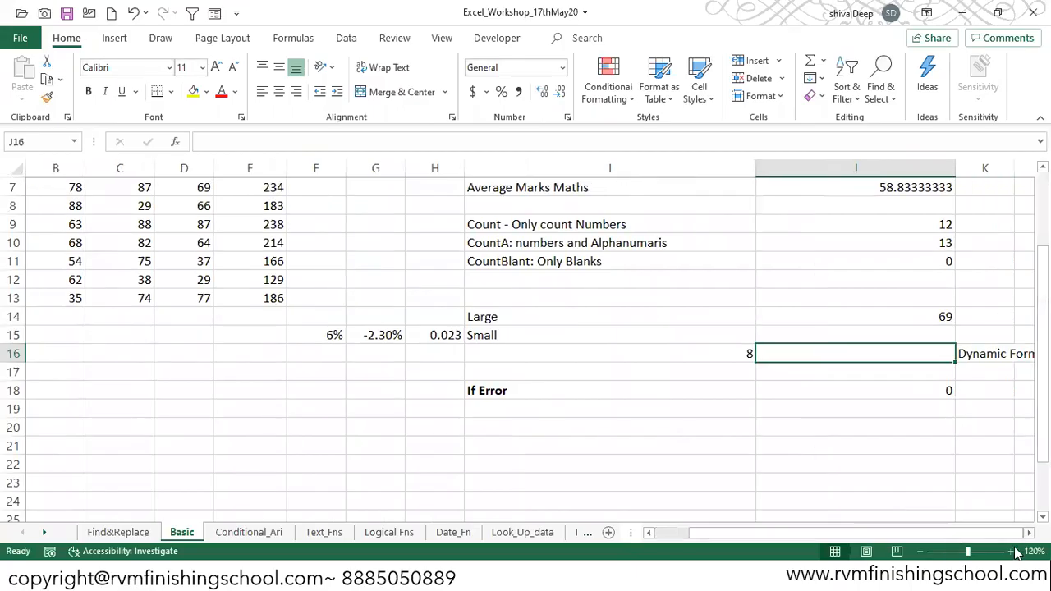
left_click(1011, 551)
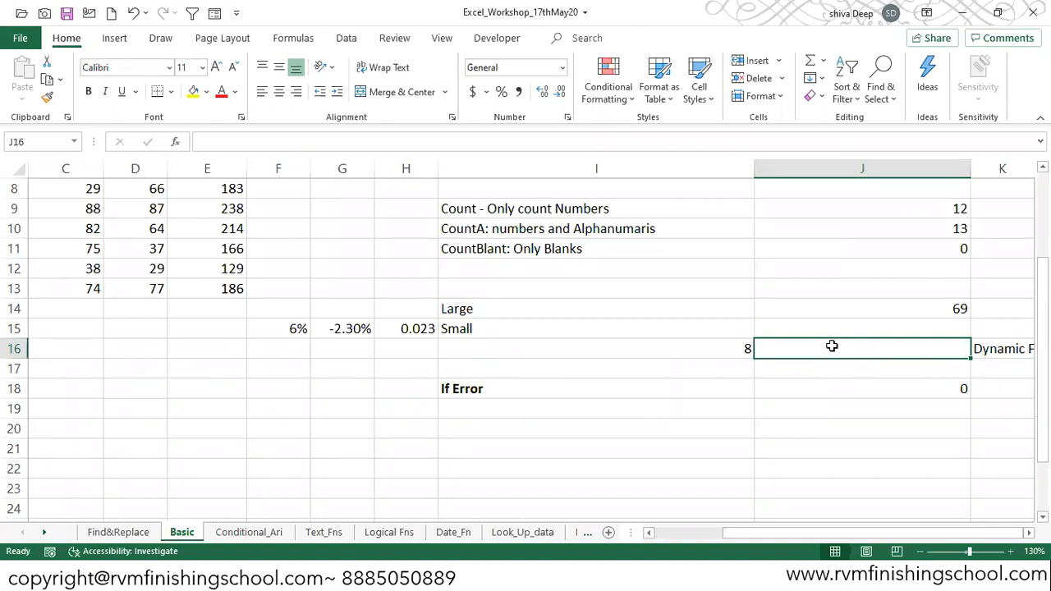
type("=ifer")
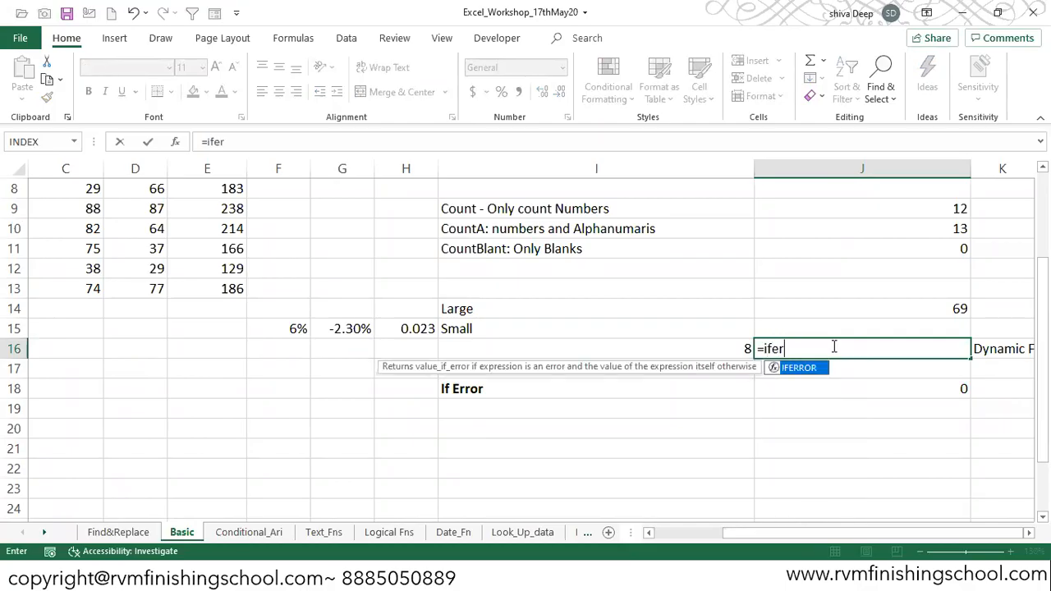
key("Tab")
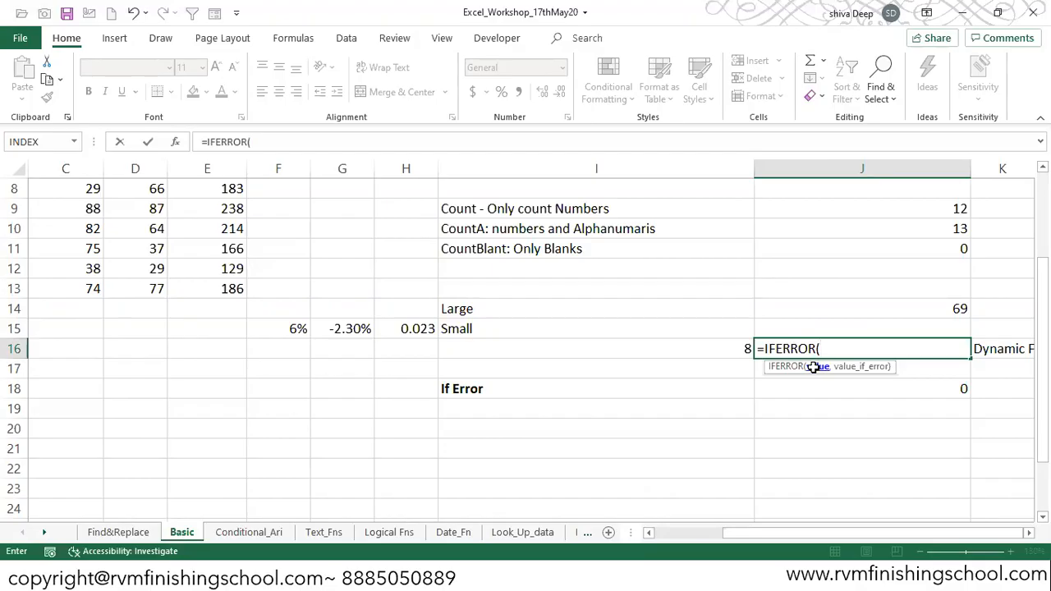
type("large")
key("Tab")
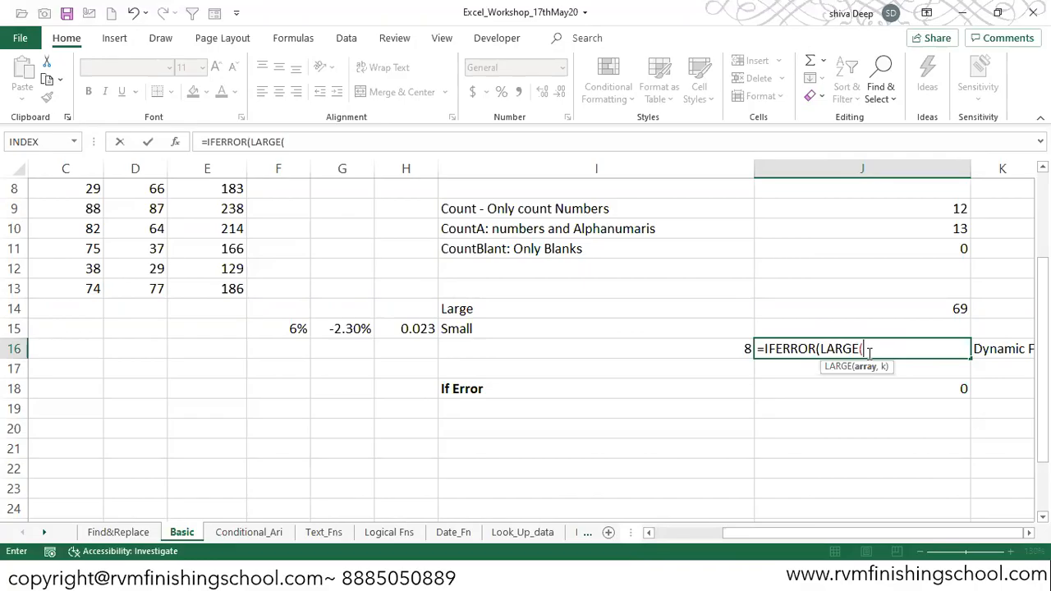
type("mat")
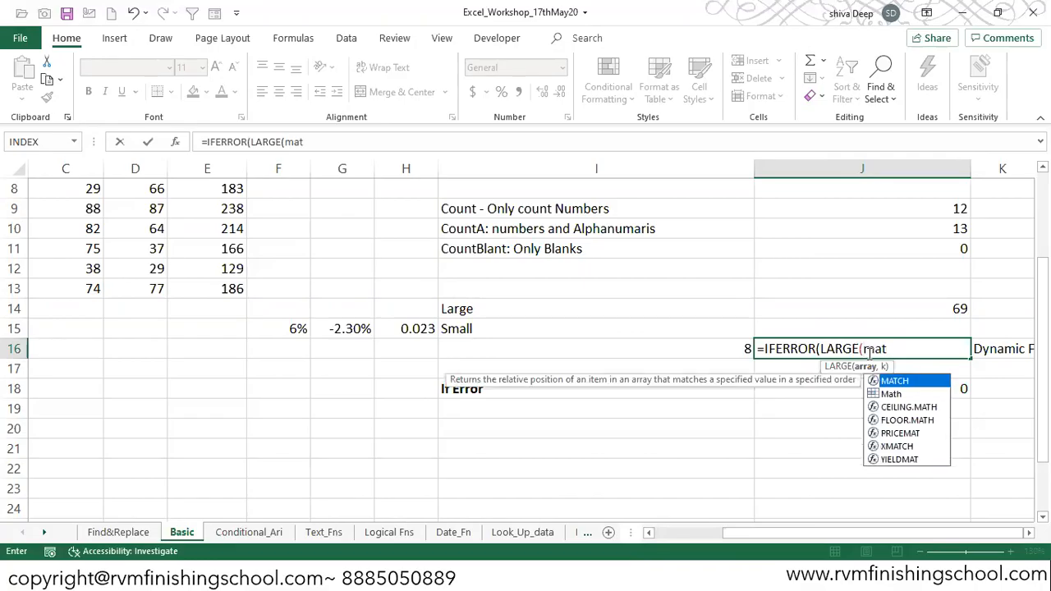
key("Down")
key("Tab")
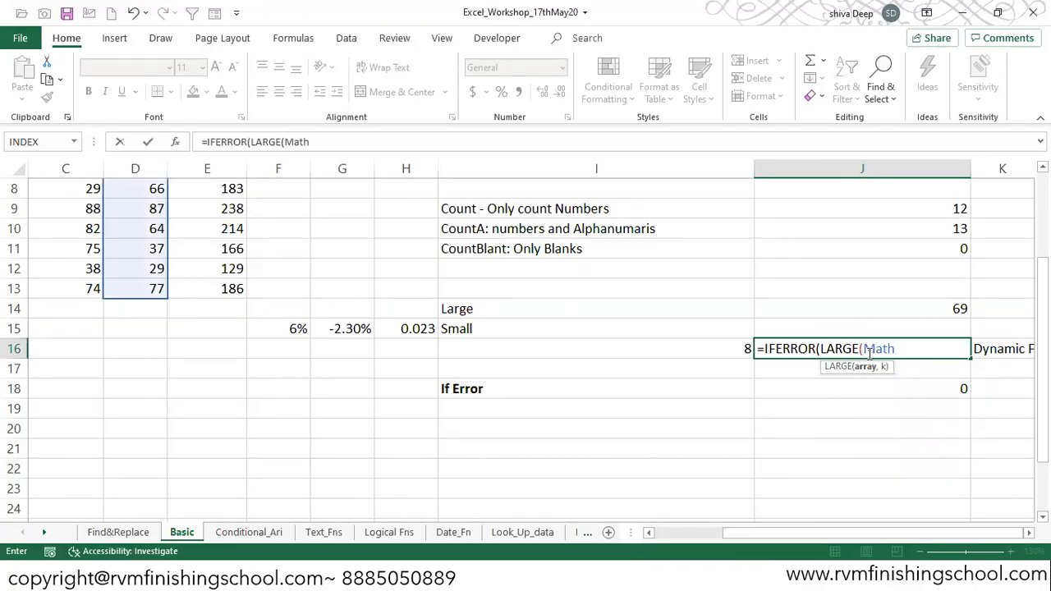
type(",")
left_click(737, 346)
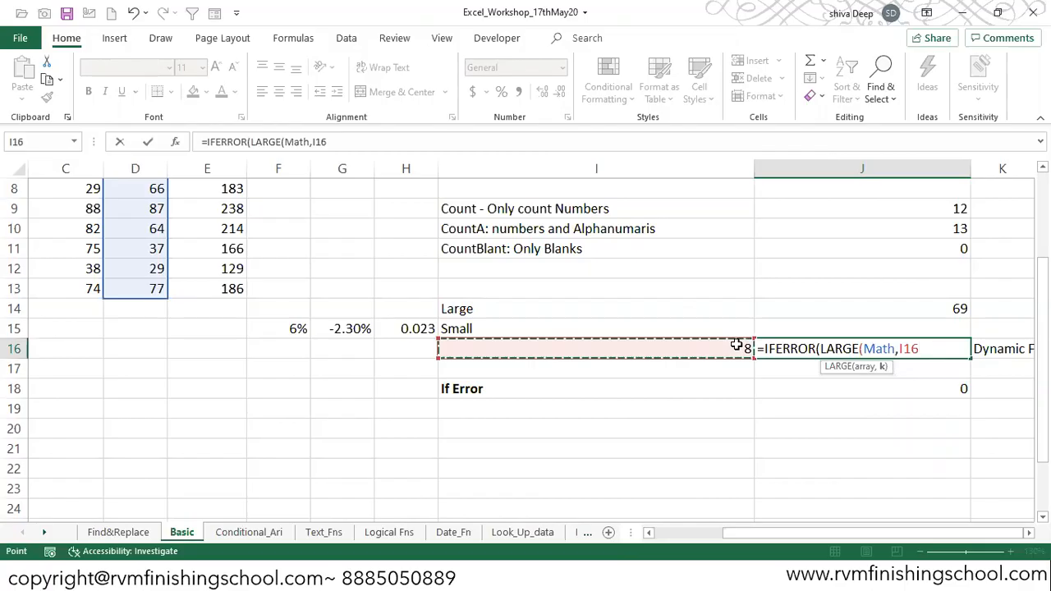
type(")")
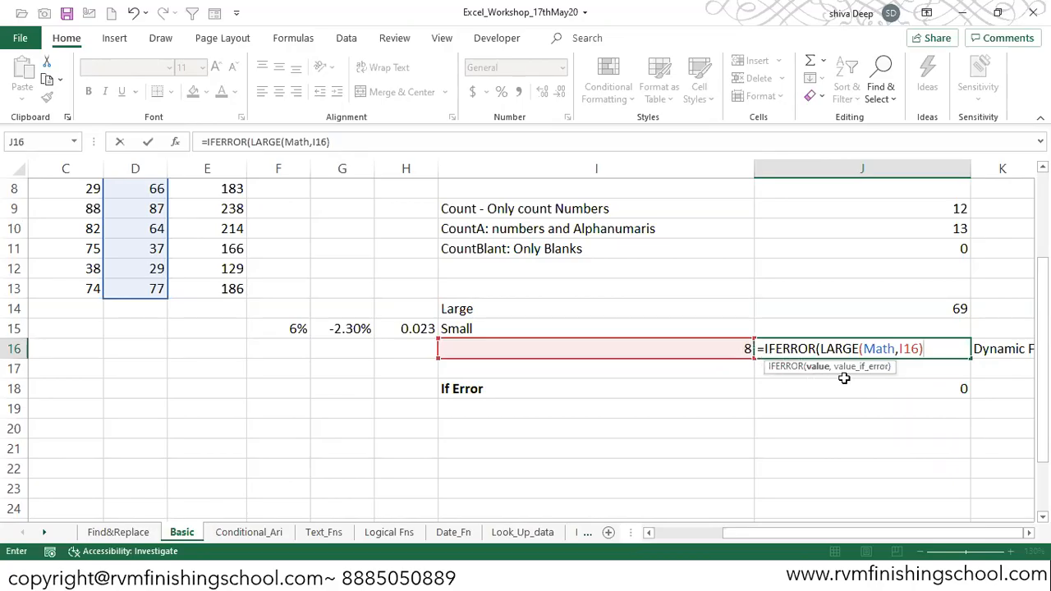
key("BackSpace")
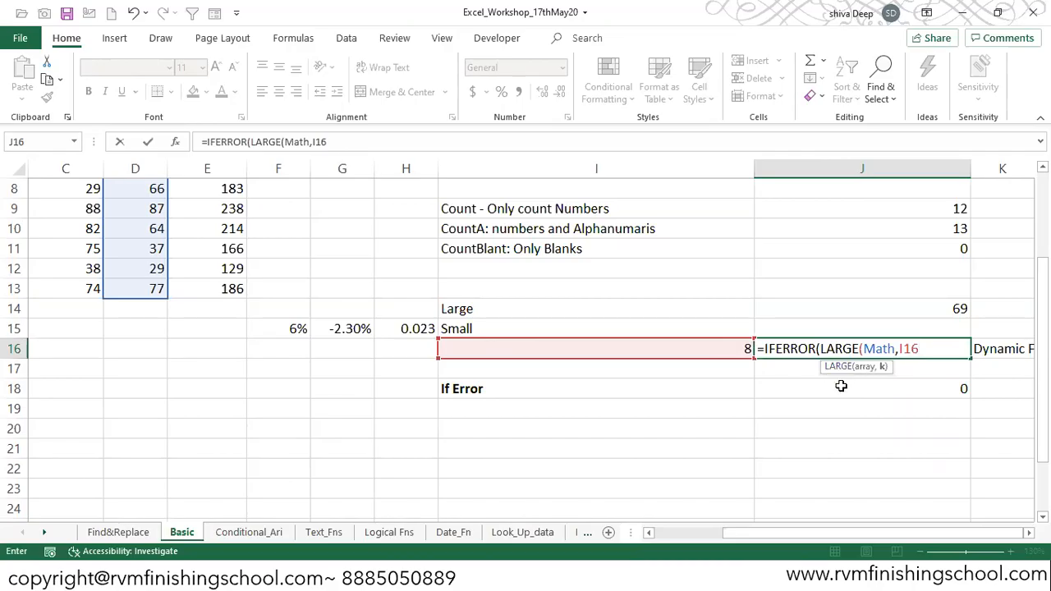
type(")")
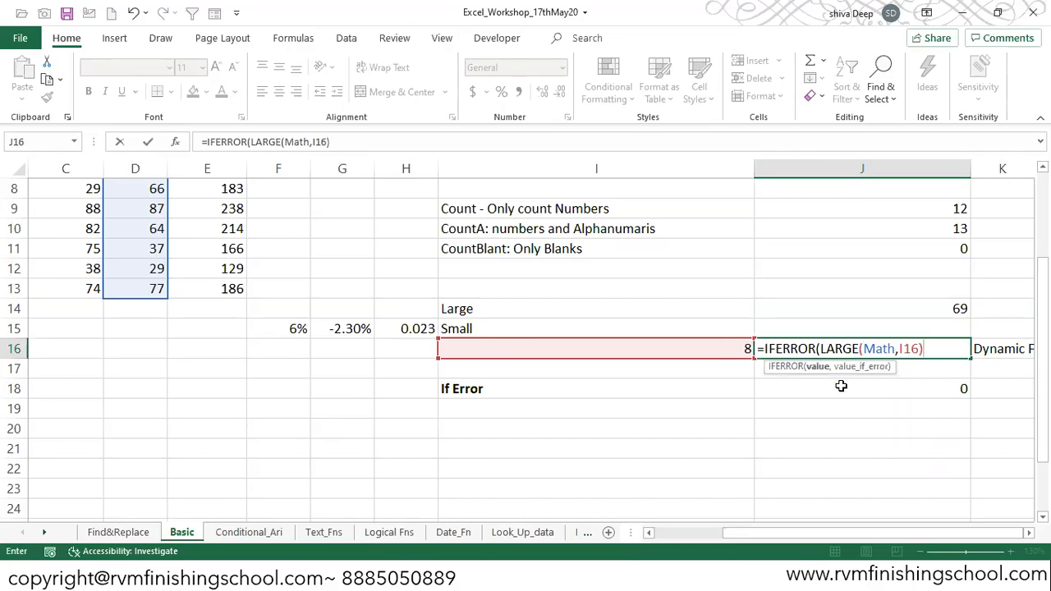
type(",")
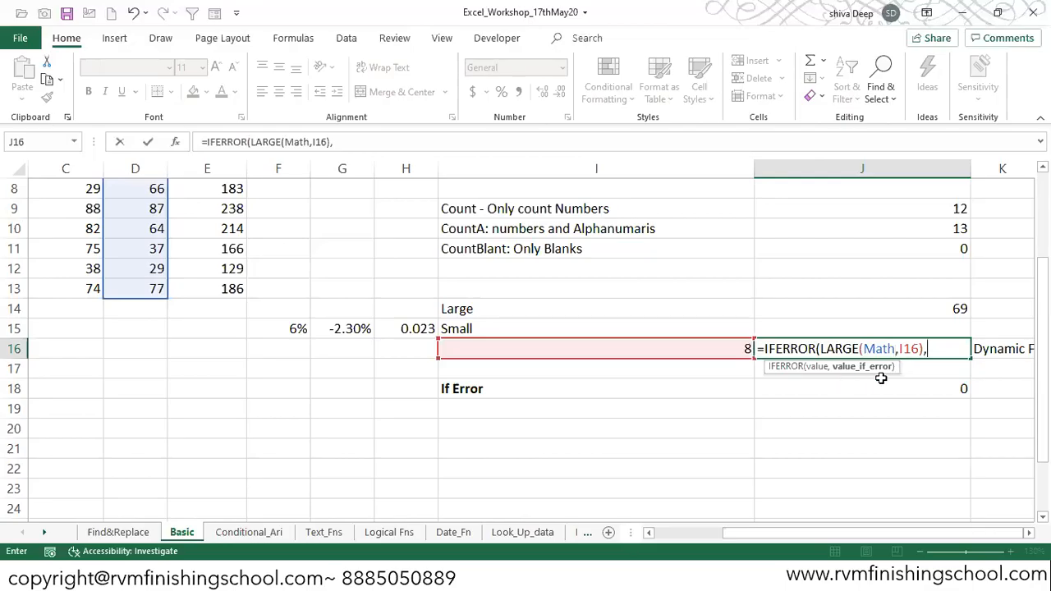
- Complete the J16 formula with the error text "Please Enter no between 1 - 12"
type("\"Please Eneter")
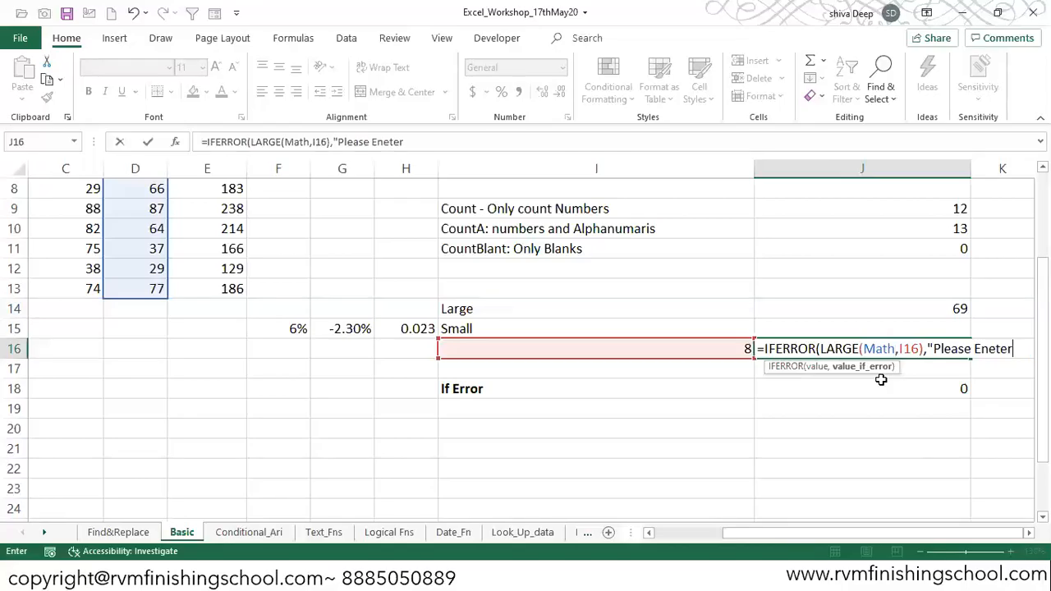
key("BackSpace")
key("BackSpace")
key("BackSpace")
key("BackSpace")
type("ter no between 1 - 12")
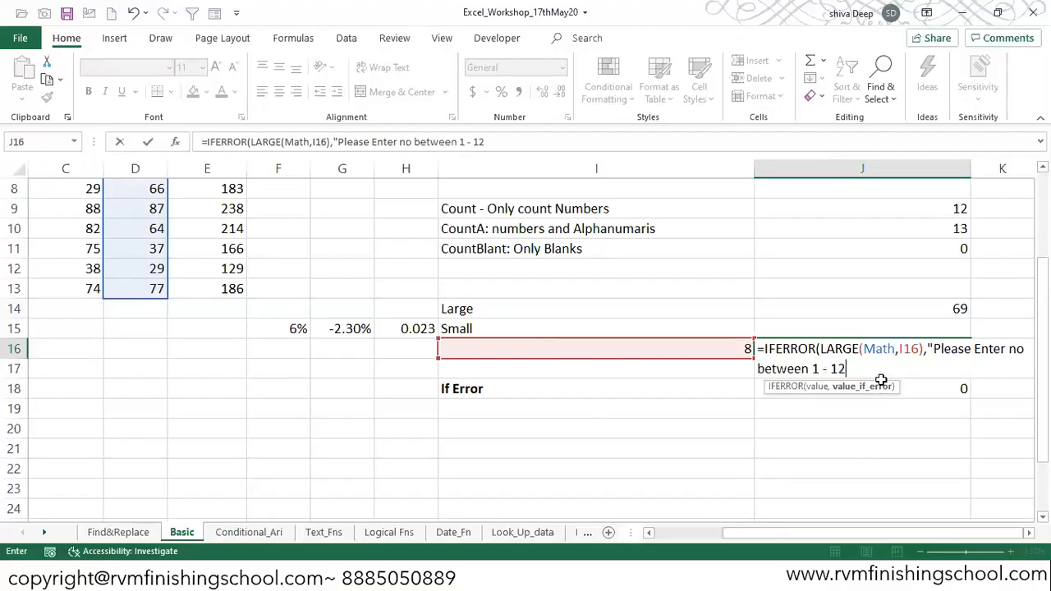
type("\")")
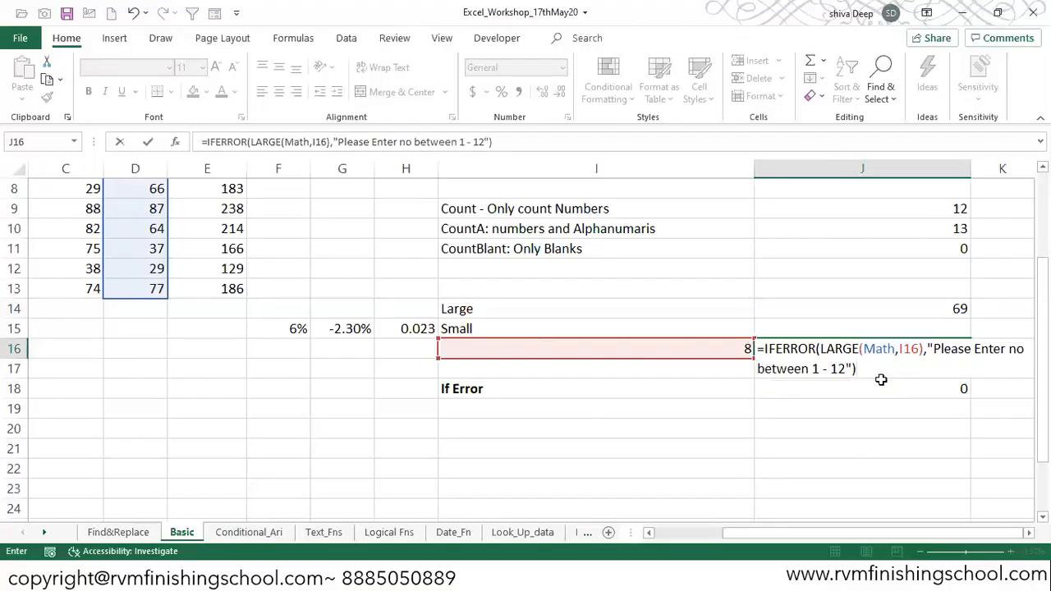
key("Return")
- Test the error handling in J16 by setting the rank in I16 to 20
key("Up")
key("Left")
type("20")
key("Return")
key("Up")
key("Right")
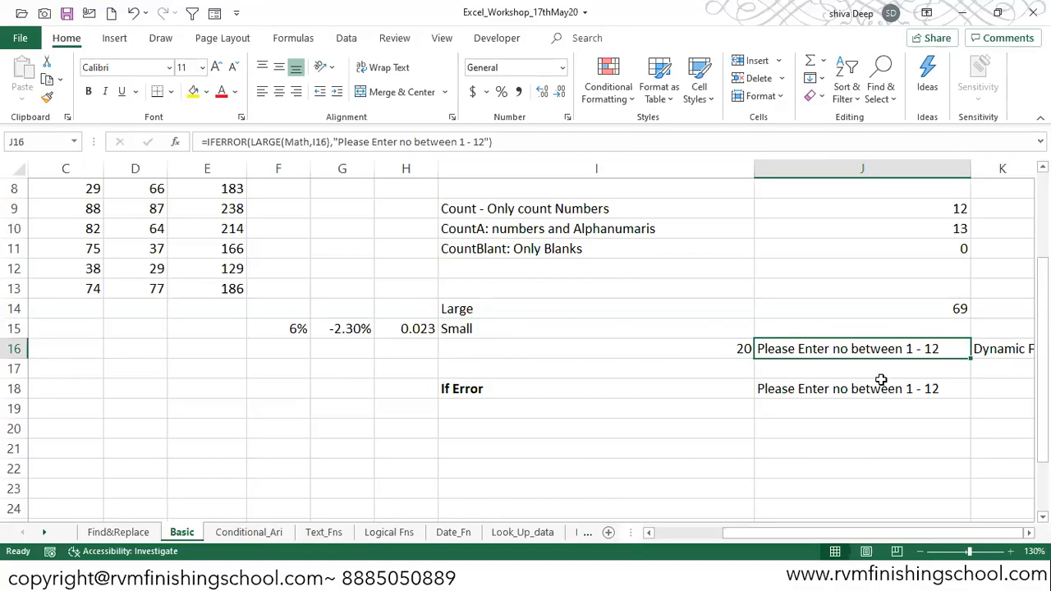
- Set the rank in I16 to 12
key("Left")
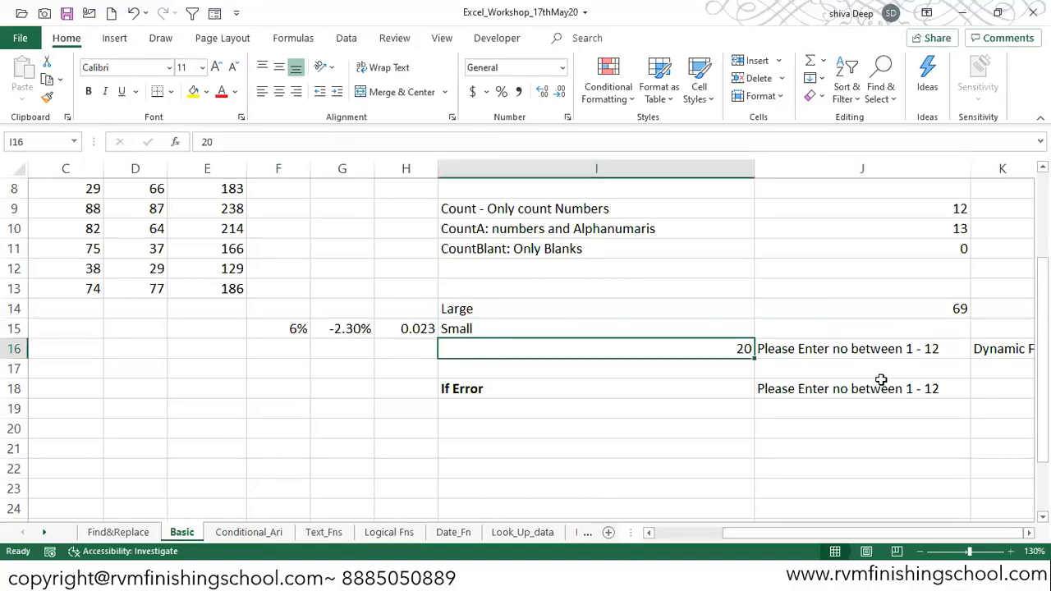
type("12")
key("Return")
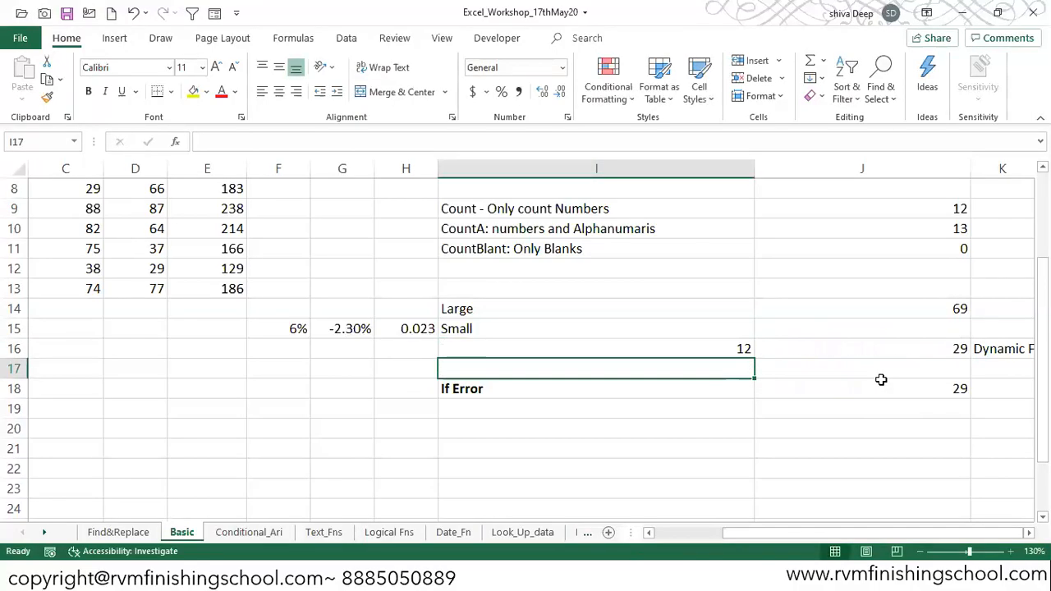